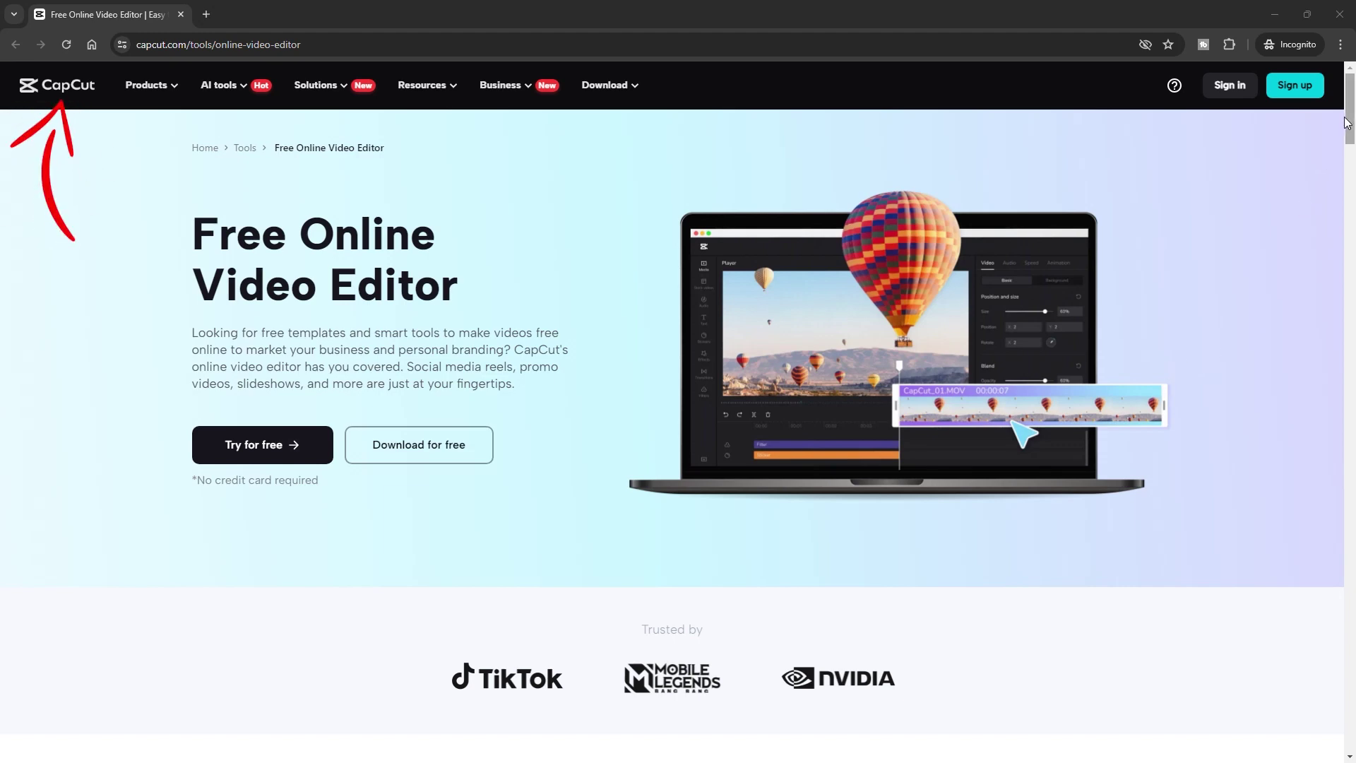
# Bring the generated vertical Wix promo project's timeline into view in CapCut's online editor.
pyautogui.moveTo(1349, 117); pyautogui.dragTo(1349, 274)
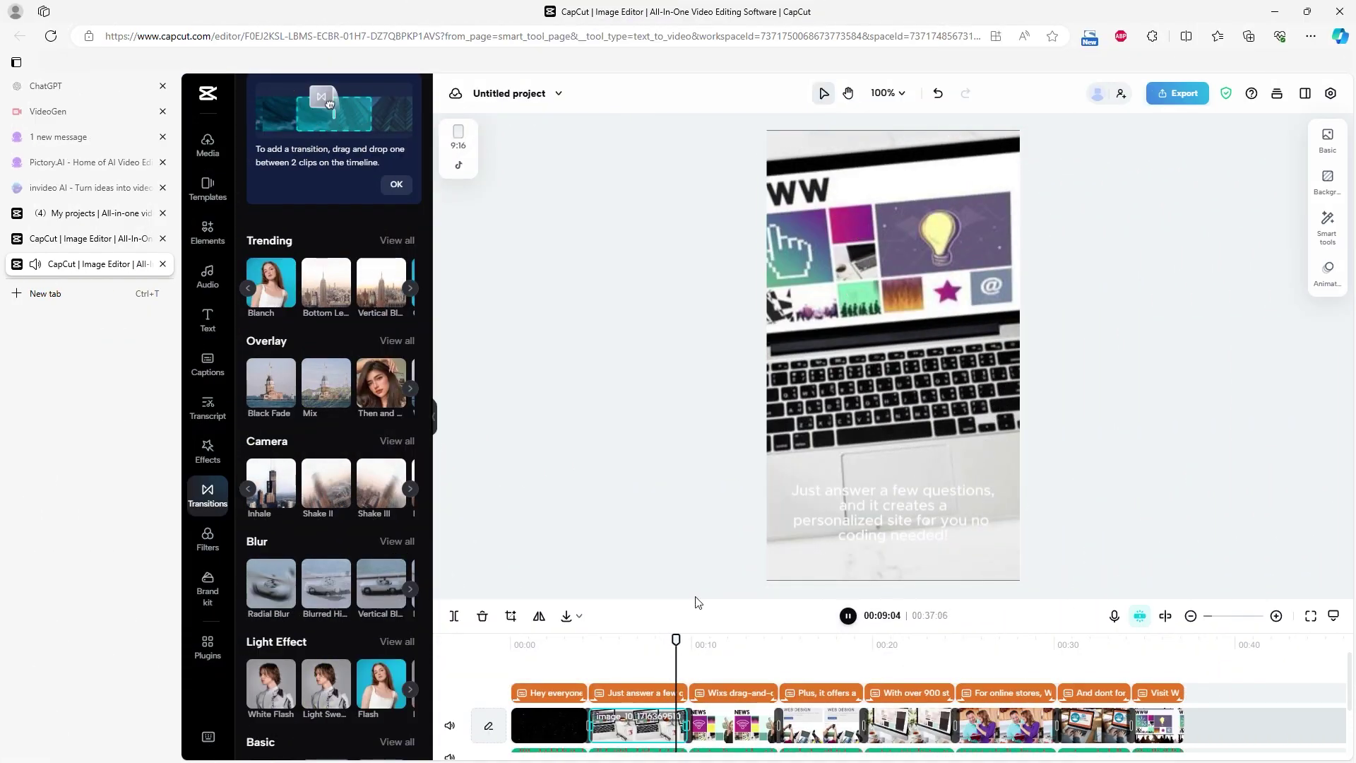
# Pause the promo preview, jump back to about 00:09, and resume playback from there.
pyautogui.click(719, 659)
pyautogui.press('space')
pyautogui.click(668, 644)
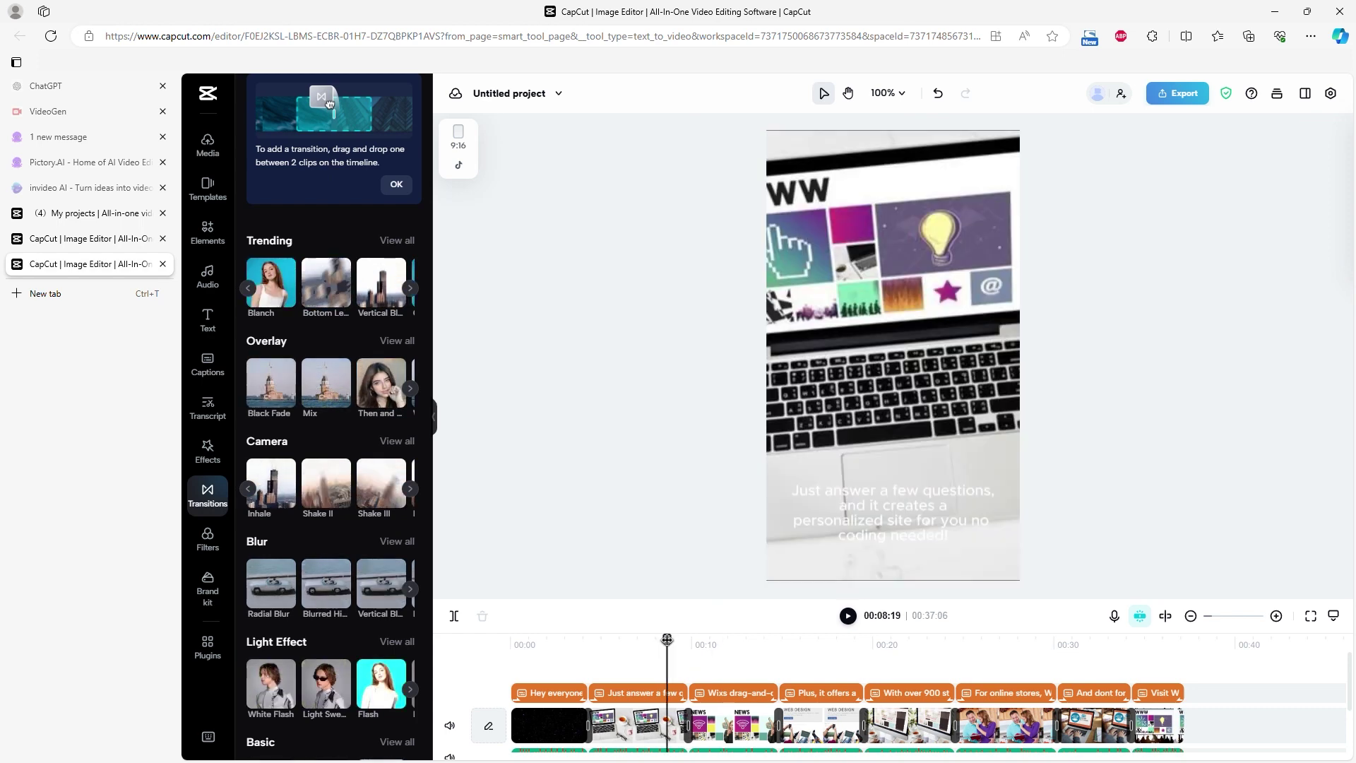
pyautogui.press('space')
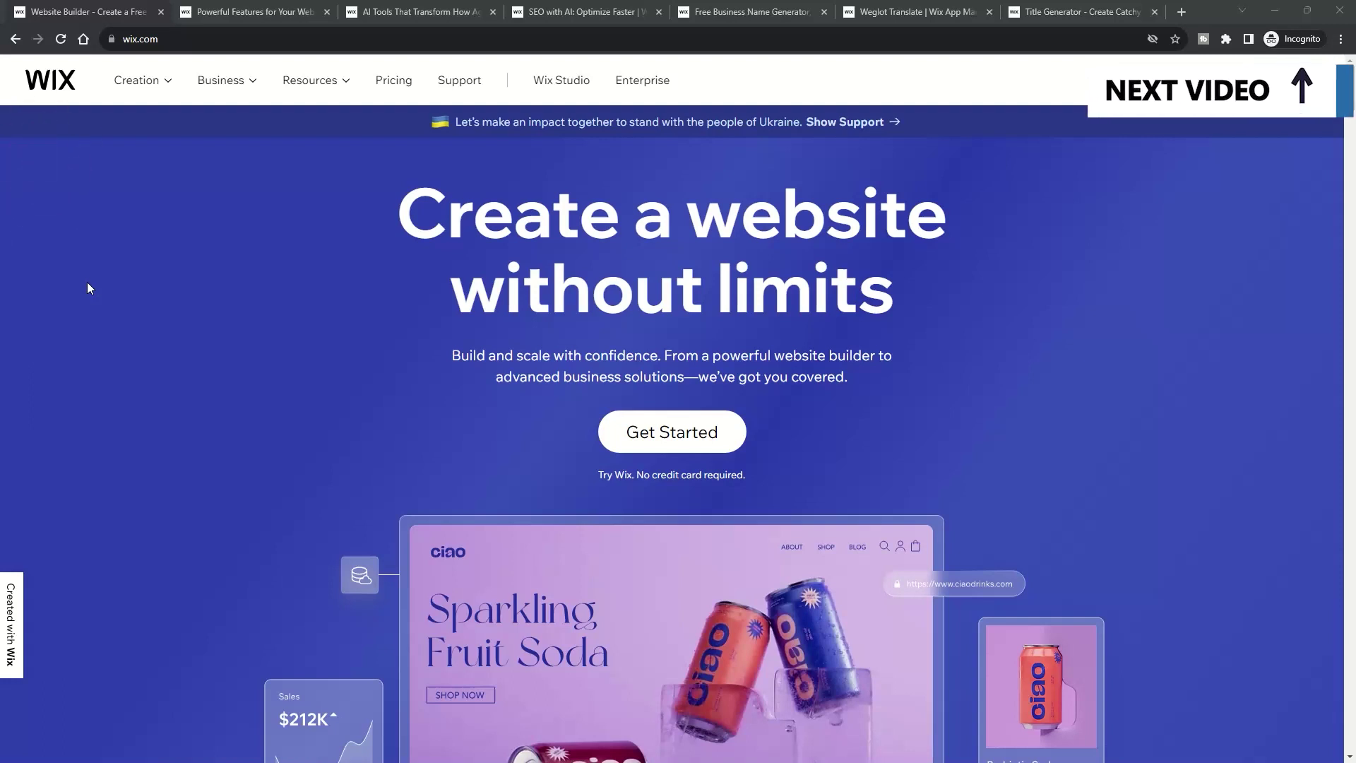
# Switch to the Wix Powerful Features tab and scroll down to the Wix Editor section.
pyautogui.hotkey('ctrl', 'Tab')
pyautogui.scroll(-1, 1079, 231)
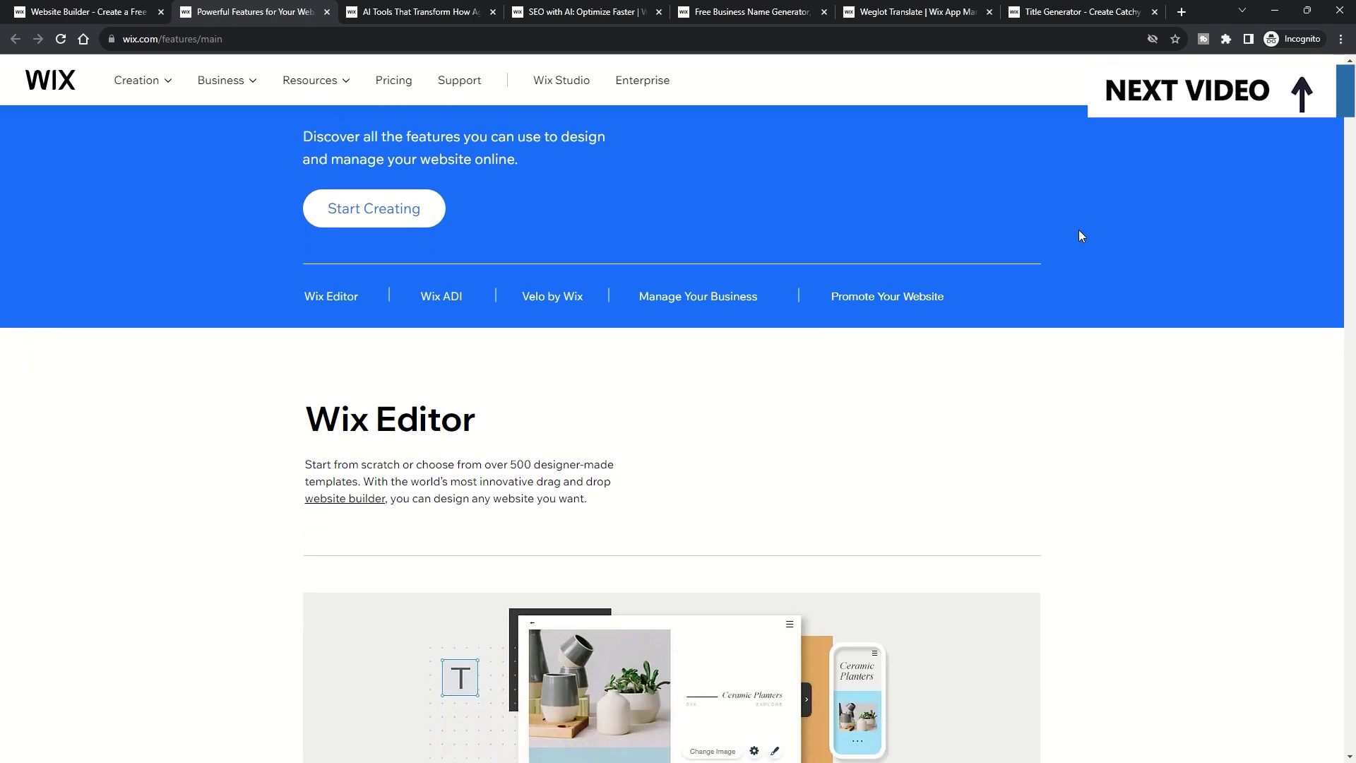
pyautogui.scroll(-3, 1122, 222)
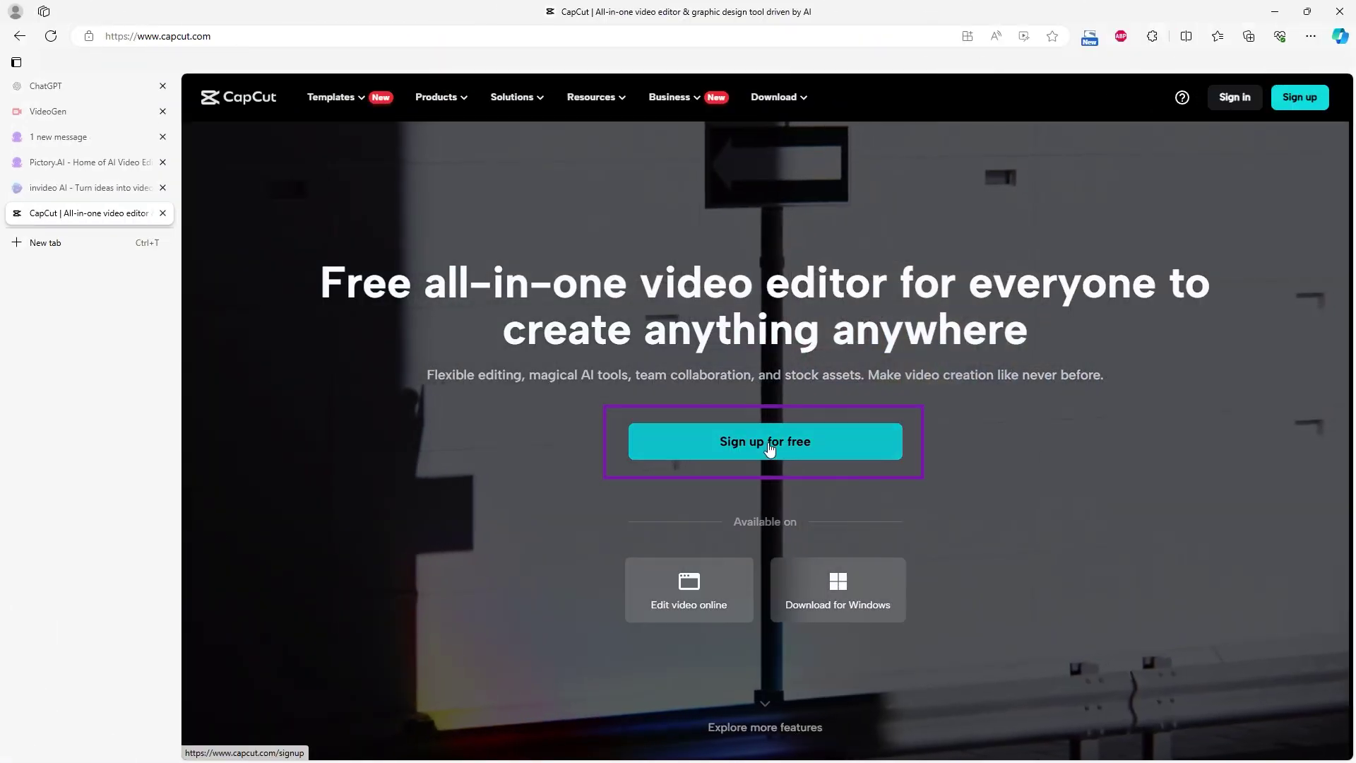
# Sign up for a free CapCut account with Google, edit the space name, and open CapCut.
pyautogui.click(769, 446)
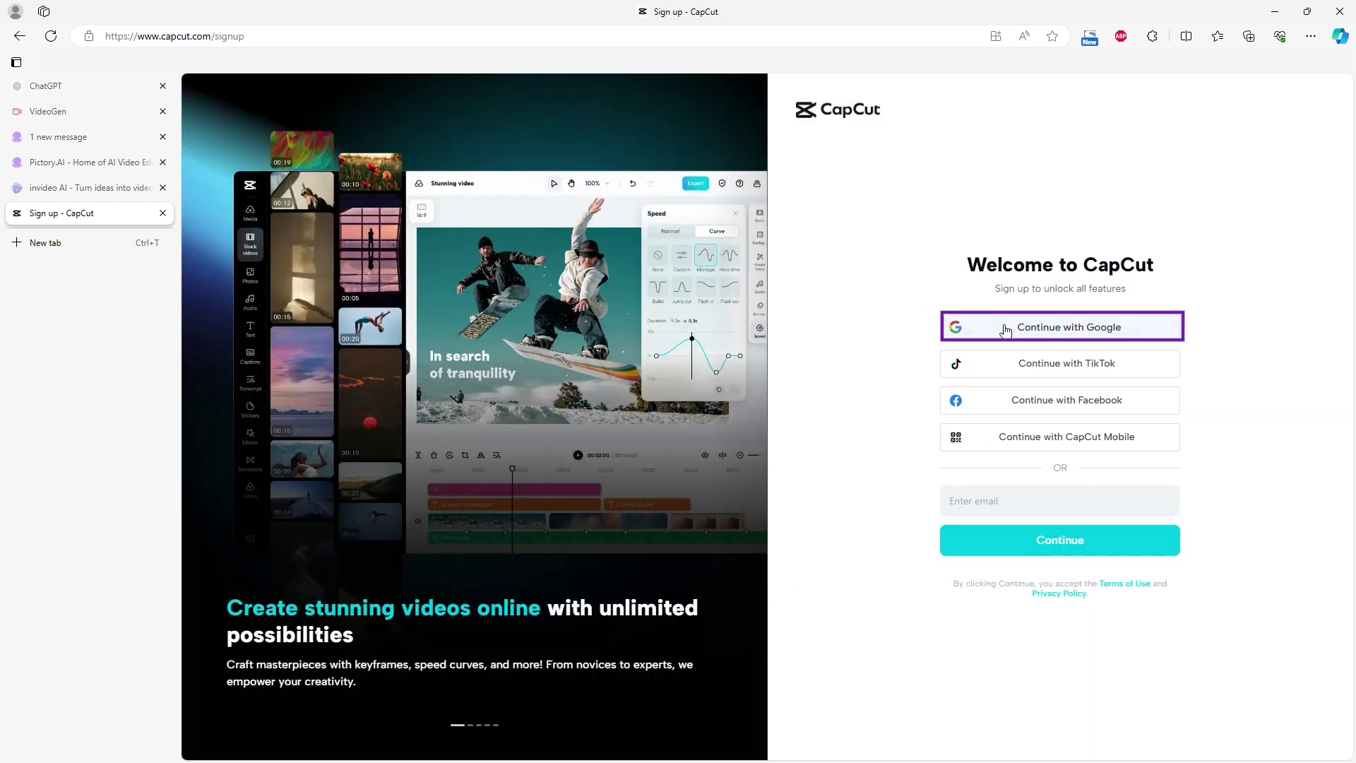
pyautogui.click(955, 326)
pyautogui.click(127, 249)
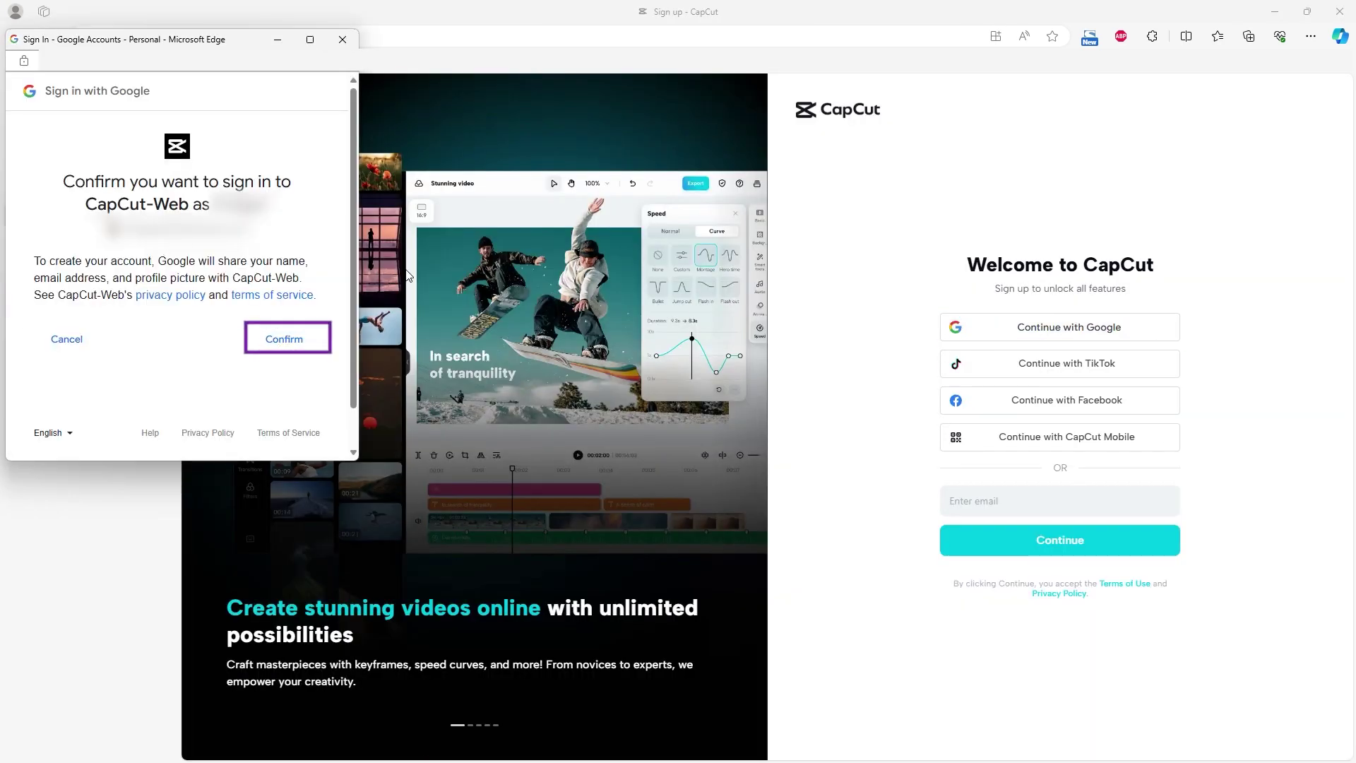
pyautogui.click(286, 339)
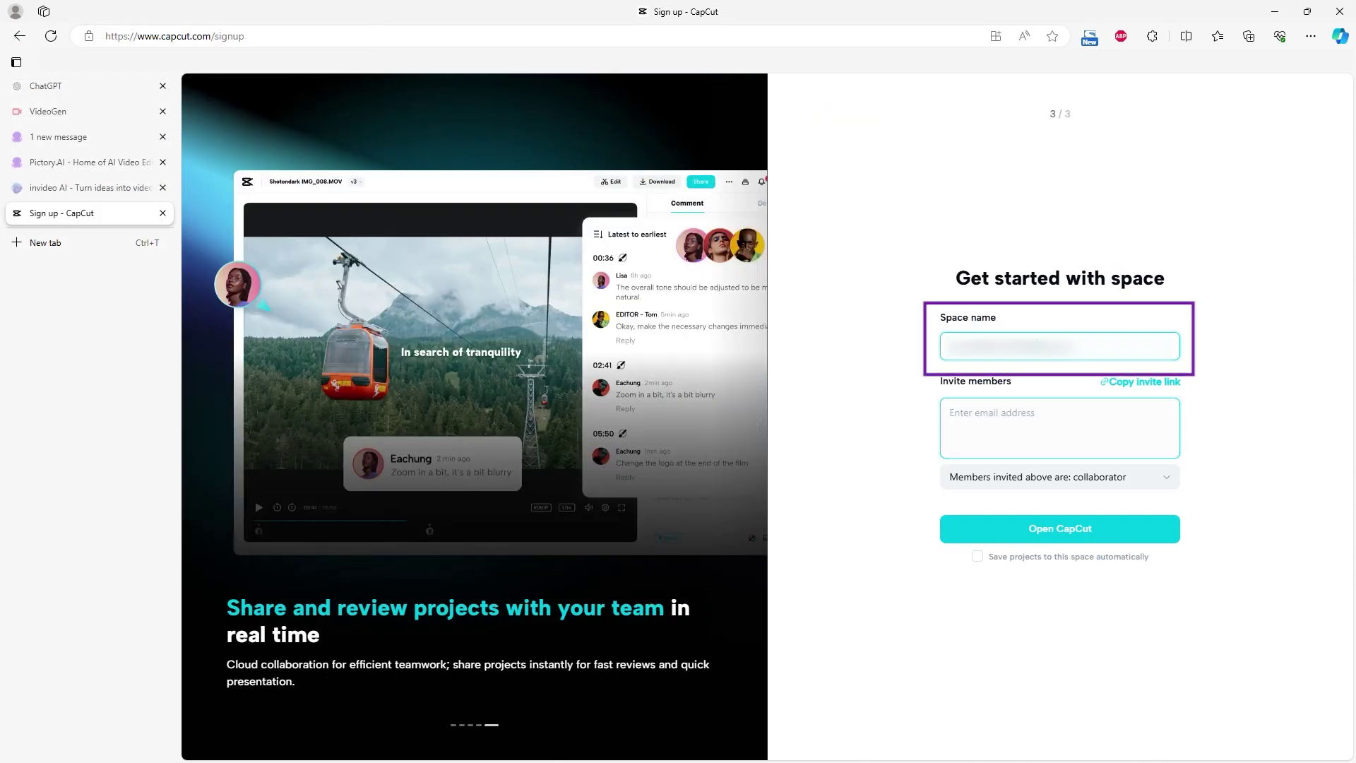
pyautogui.moveTo(1043, 357); pyautogui.dragTo(902, 347)
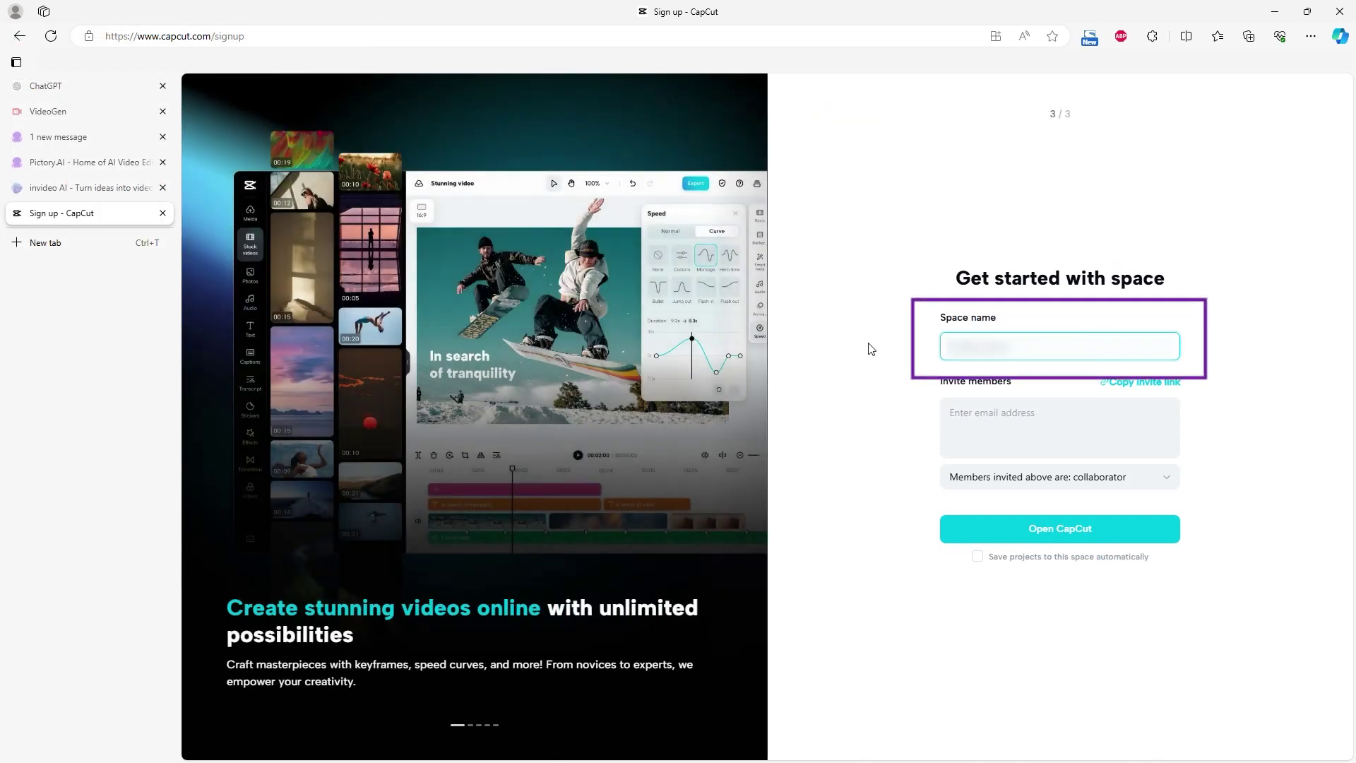
pyautogui.click(1067, 530)
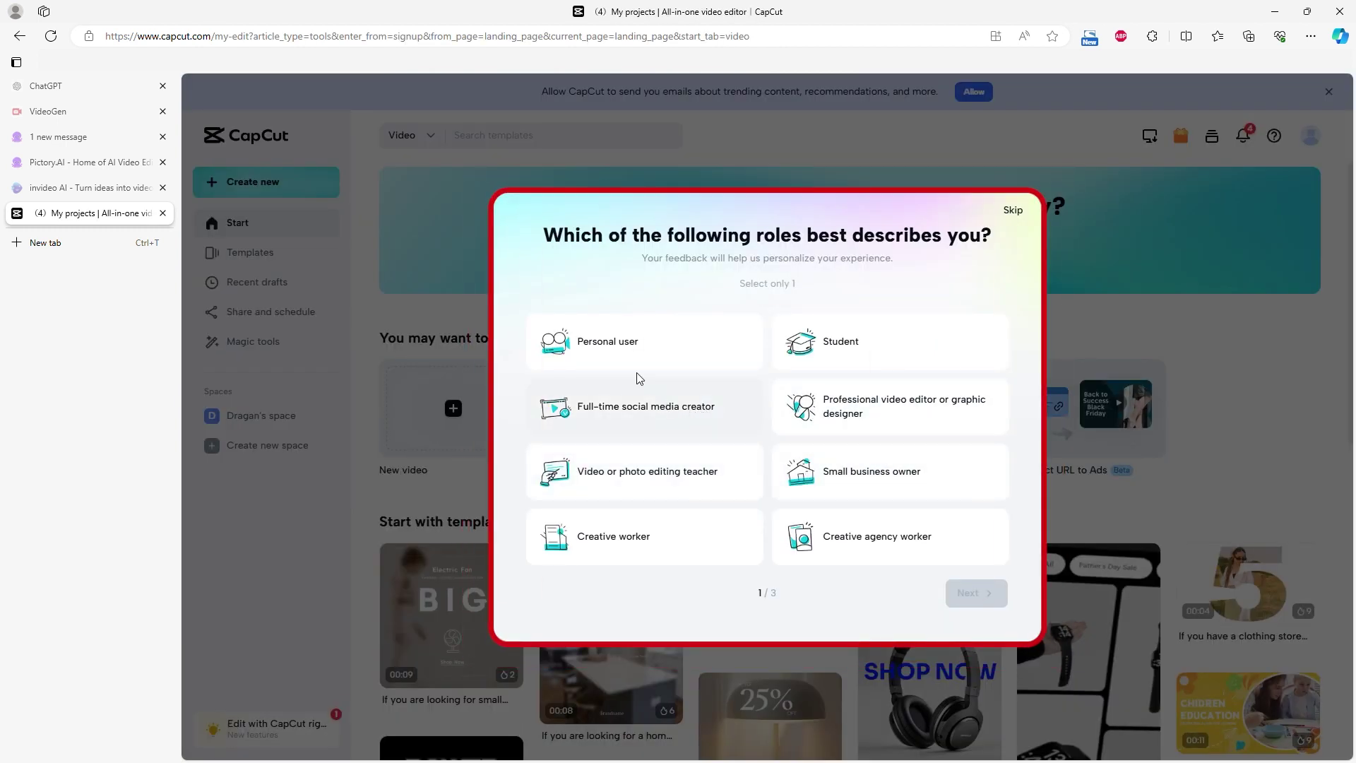
# Answer the survey with Personal user, Product promotion and Videos following a trend, then submit.
pyautogui.click(692, 361)
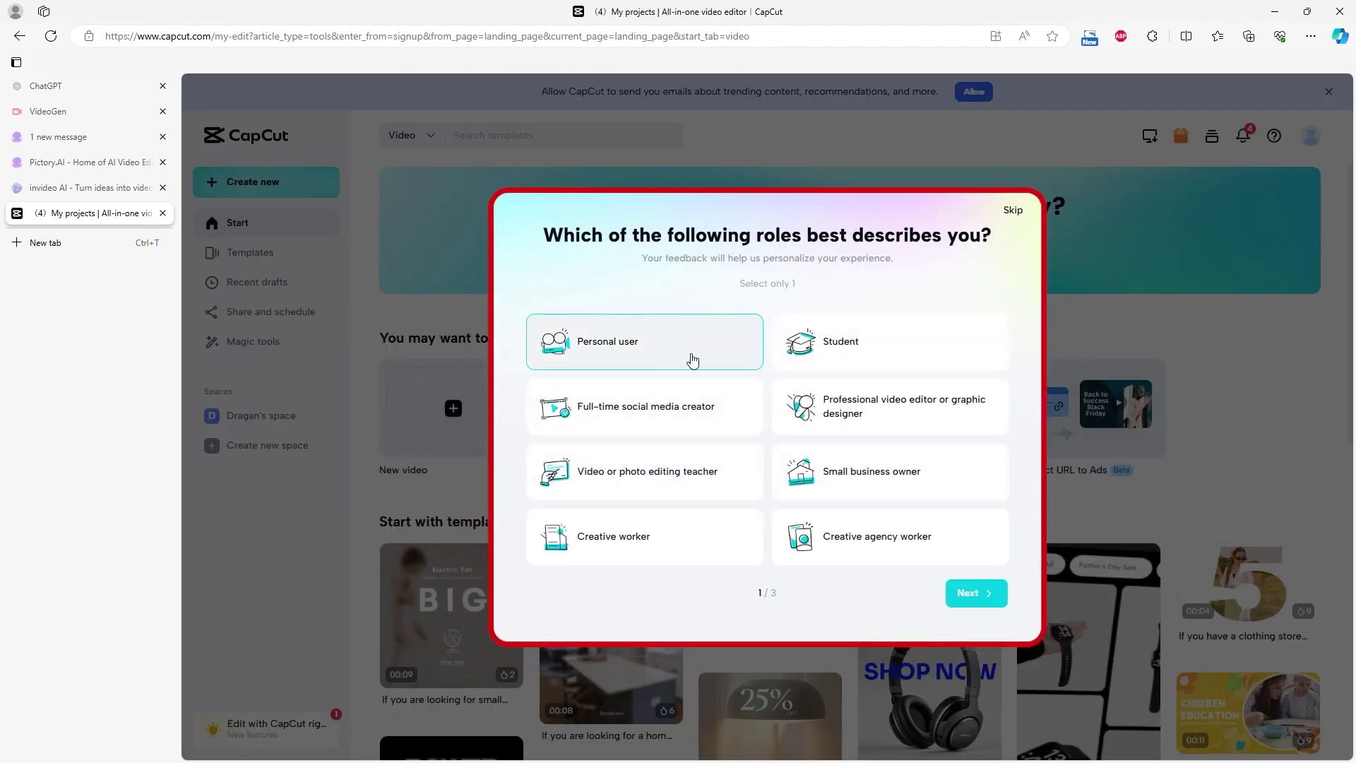
pyautogui.click(975, 596)
pyautogui.click(645, 534)
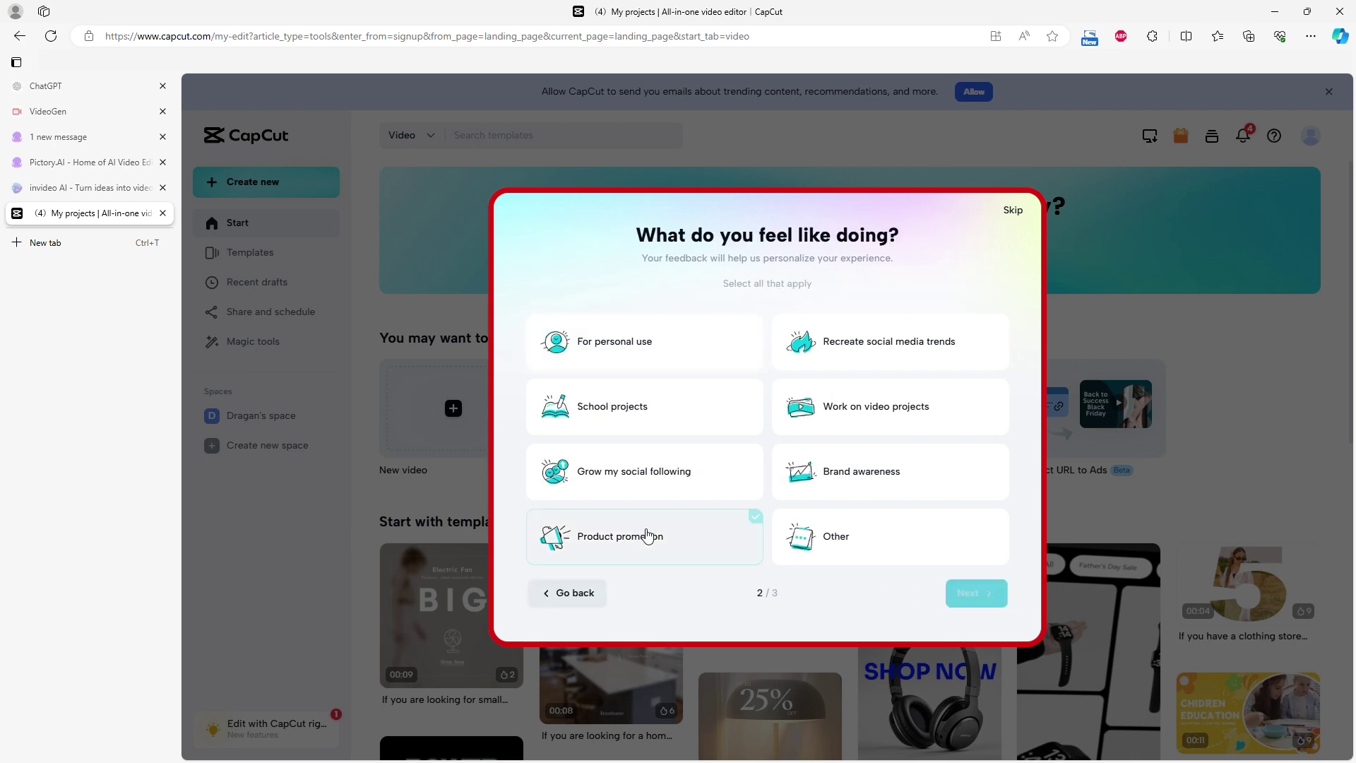
pyautogui.click(978, 593)
pyautogui.click(671, 353)
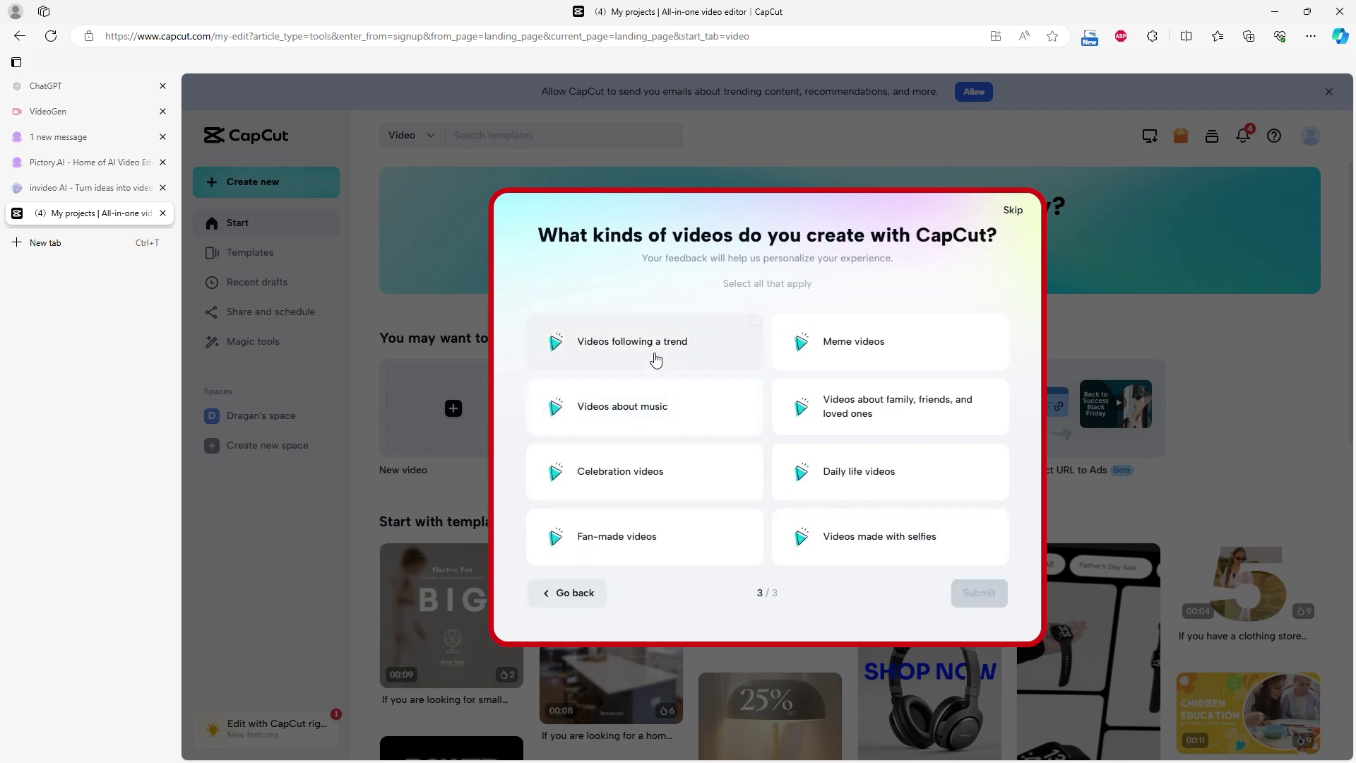
pyautogui.click(979, 593)
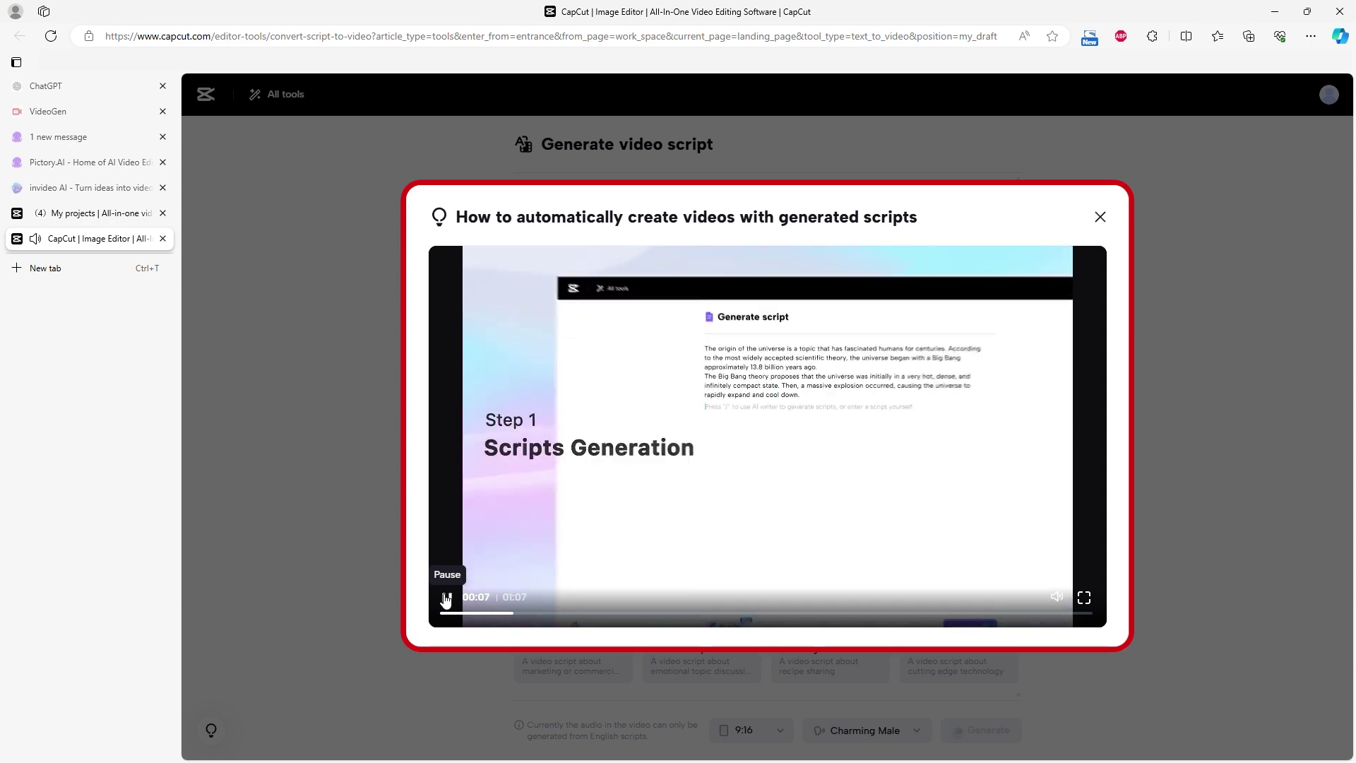
# Skip ahead in the Script to video tutorial, then close it to reach the script editor.
pyautogui.click(791, 613)
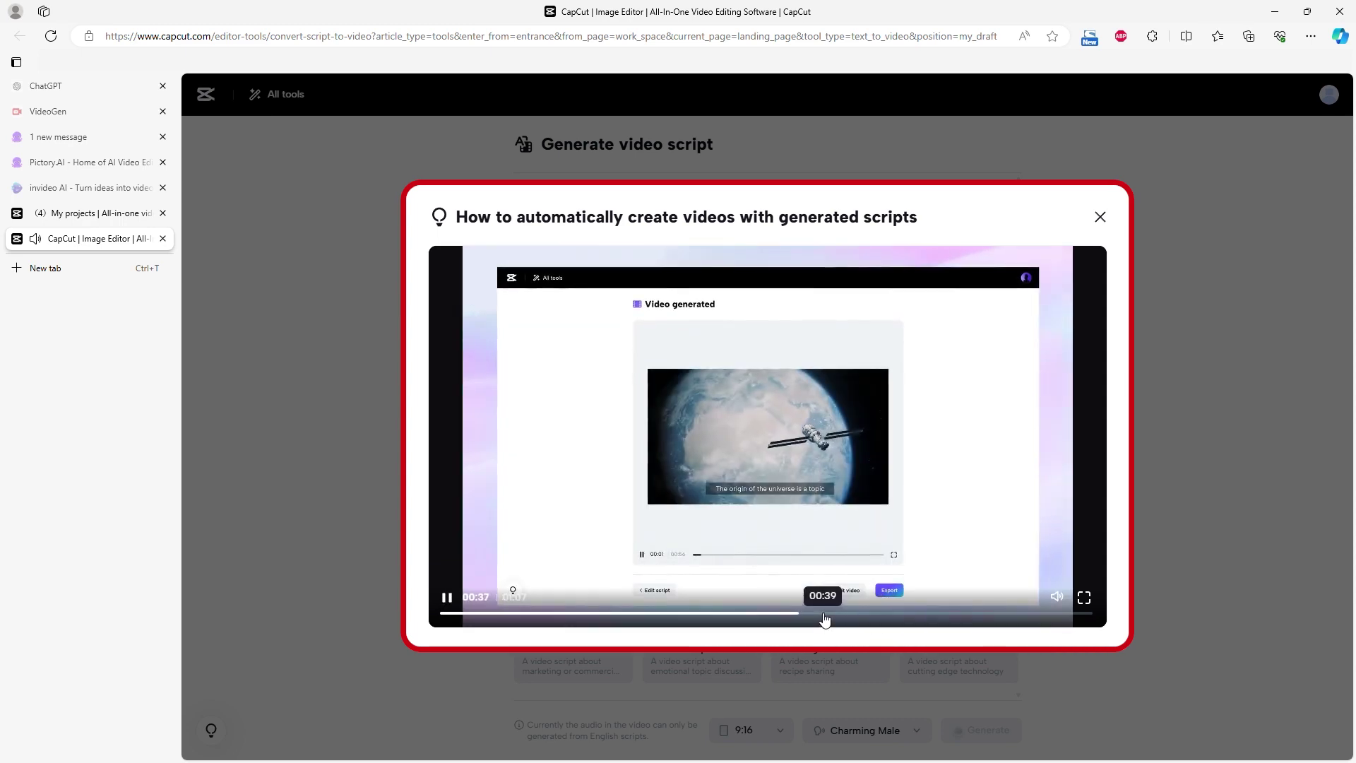
pyautogui.click(1099, 217)
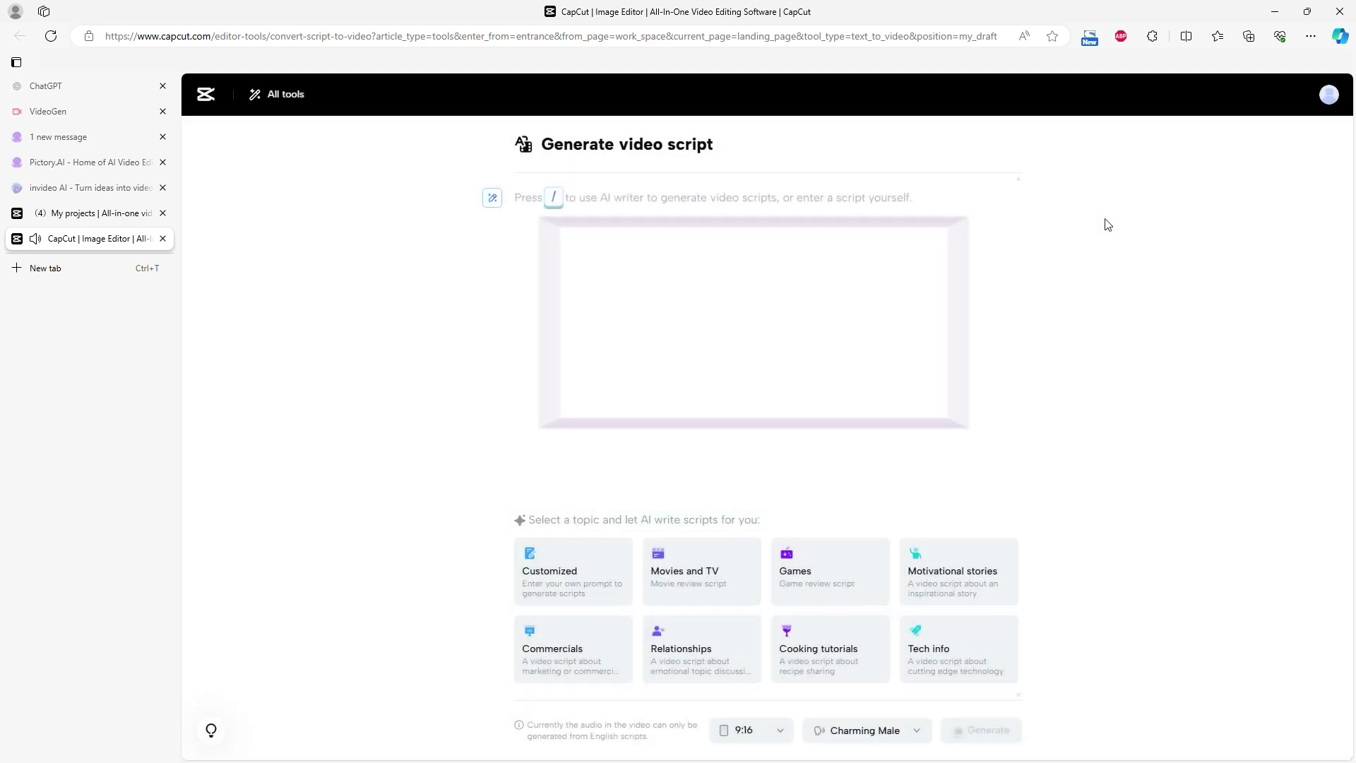
# Paste the Wix promo script, keep 9:16, pick the American Male voice, and start generating.
pyautogui.write('Hey everyone! Wix’s AI website builder is a game-changer. Just answer a few questions, and it creates a personalized site for you – no coding needed!  Wix’s drag-and-drop editor is super intuitive, making design a breeze. Plus, it offers a free plan to build a fully functional website at no cost.  With over 900 stunning templates, you’ll find the perfect design for any site. For online stores, Wix’s e-commerce tools make selling easy, with no sales commissions.  And don’t forget the SEO tools to boost your site’s visibility.  Visit Wix and start building today!')
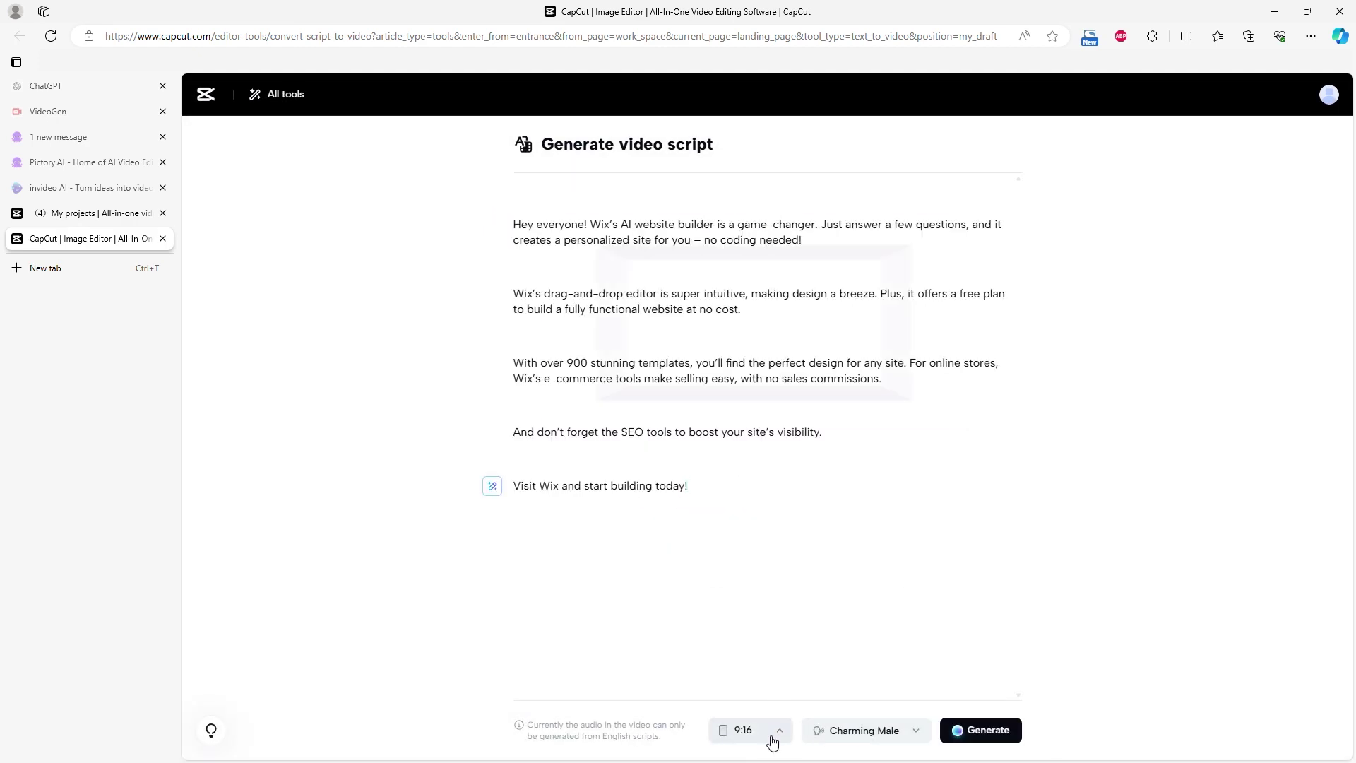
pyautogui.click(770, 734)
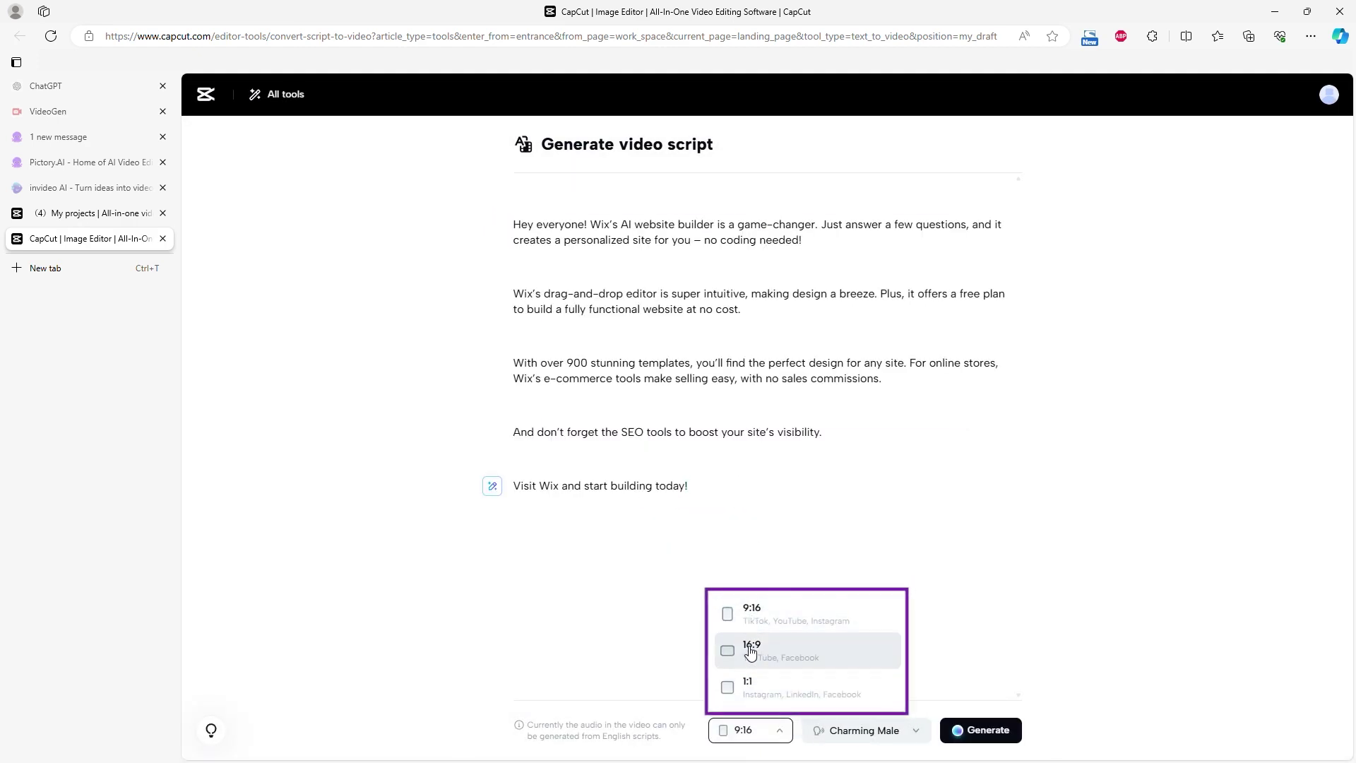
pyautogui.click(865, 730)
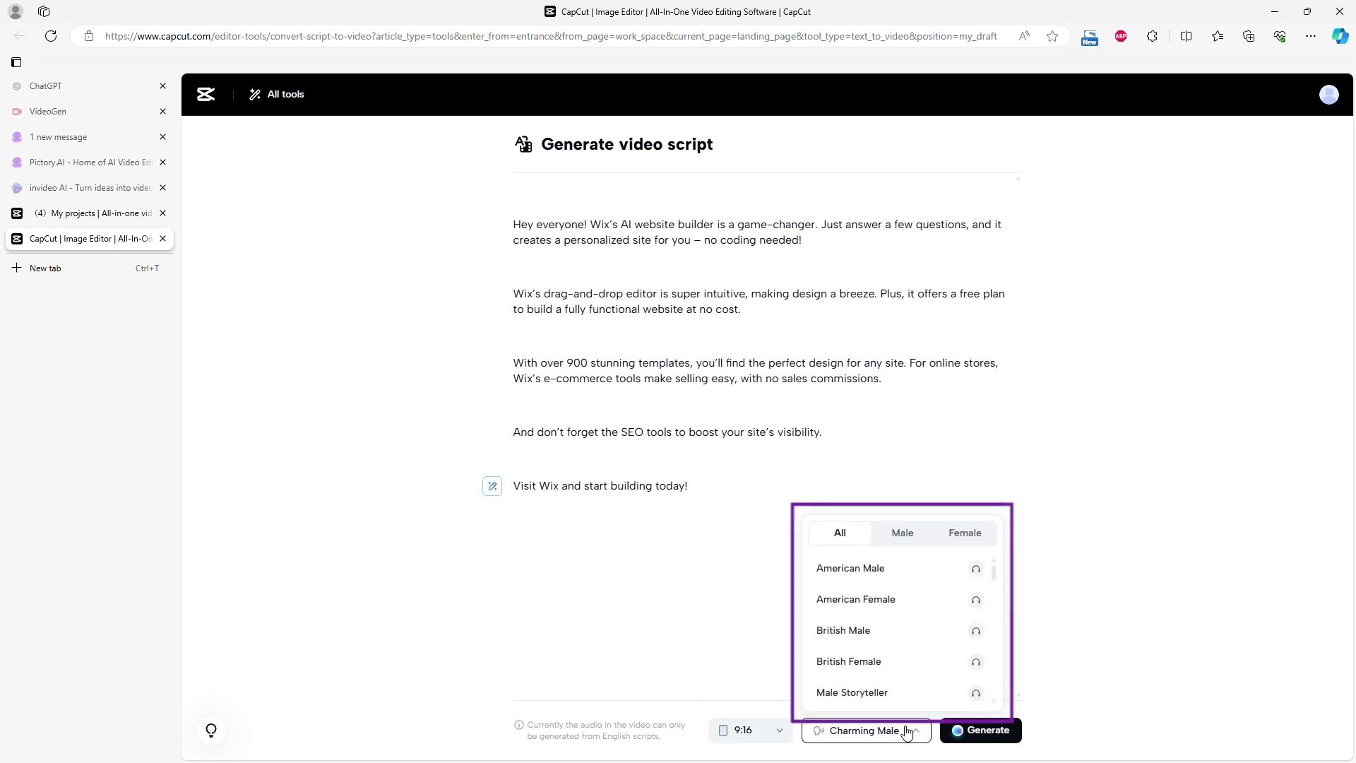
pyautogui.click(889, 577)
pyautogui.click(981, 730)
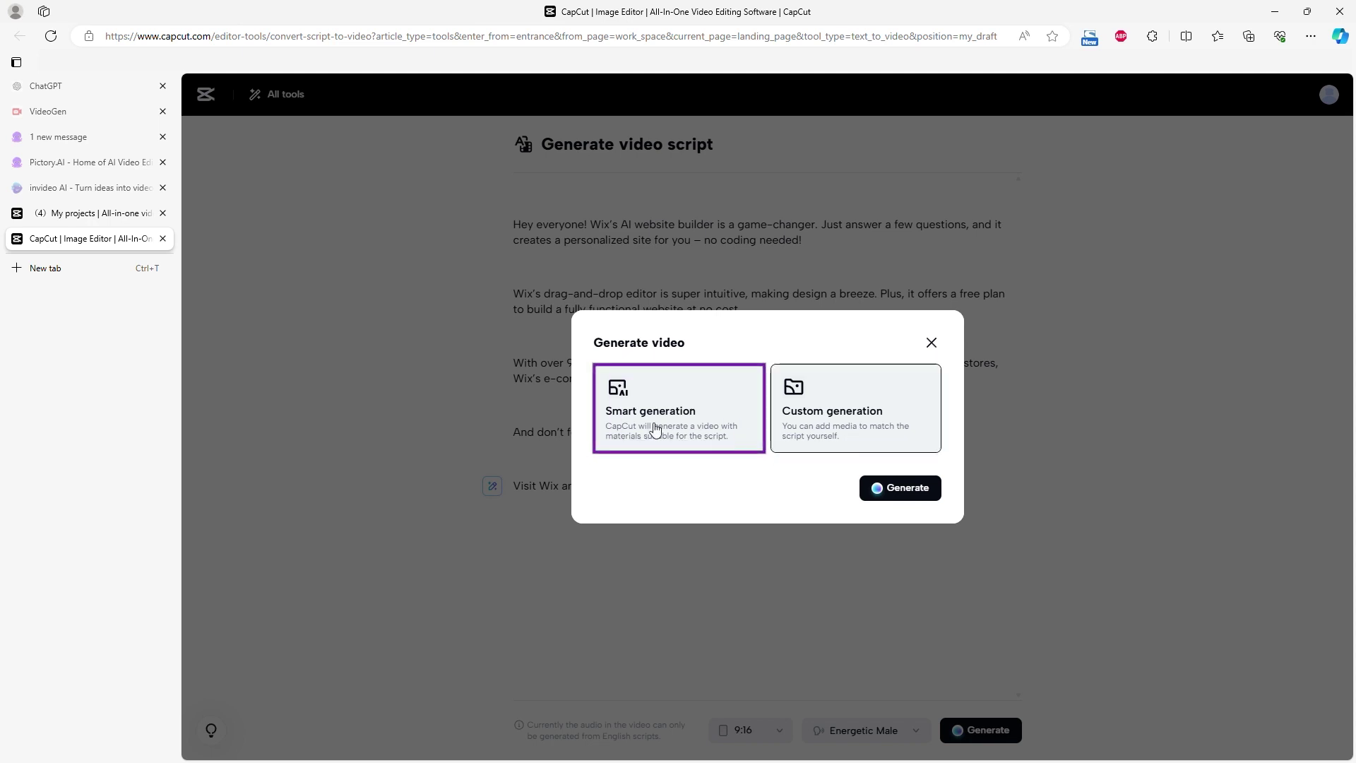
# Generate the 37-second vertical Wix promo using Smart generation.
pyautogui.click(911, 488)
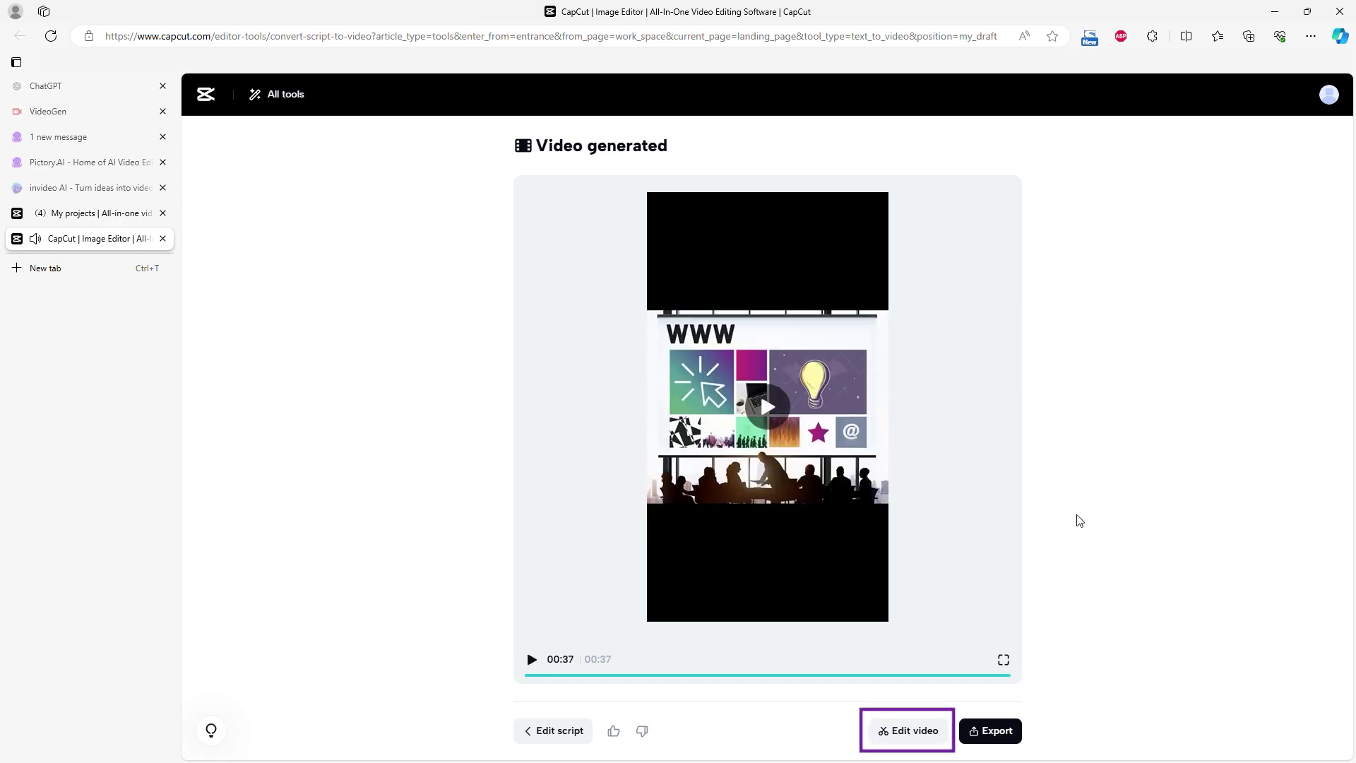
# Open the generated video in the editor, try Fill on the first image clip, then revert to fit.
pyautogui.click(901, 723)
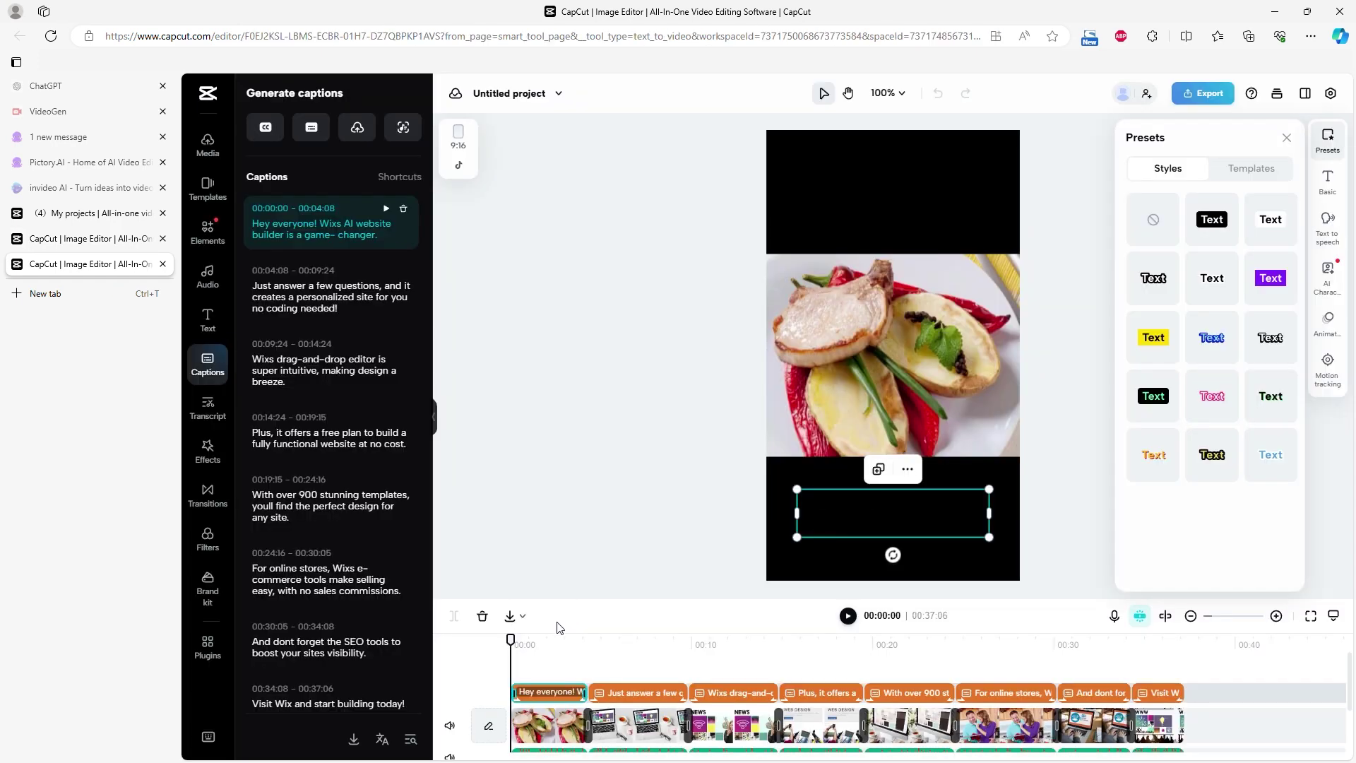
pyautogui.click(539, 728)
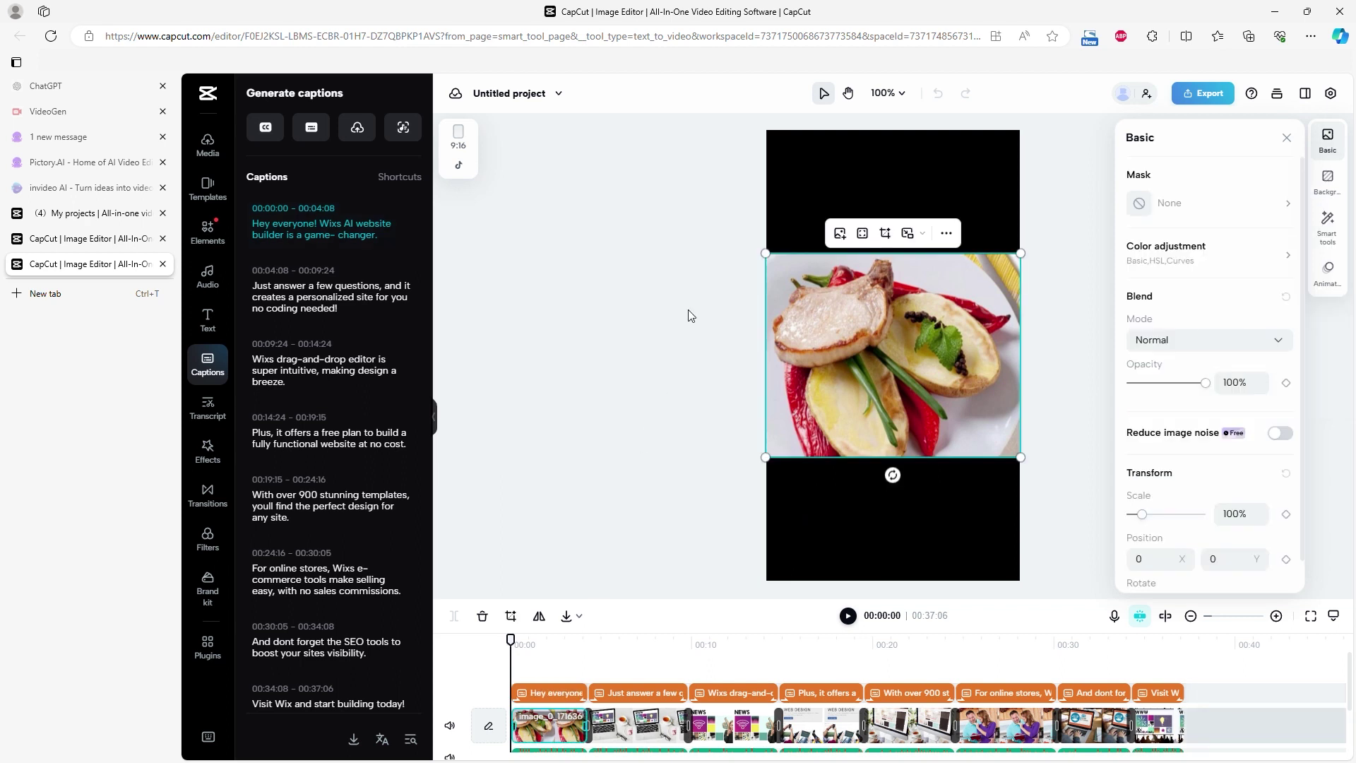
pyautogui.click(861, 235)
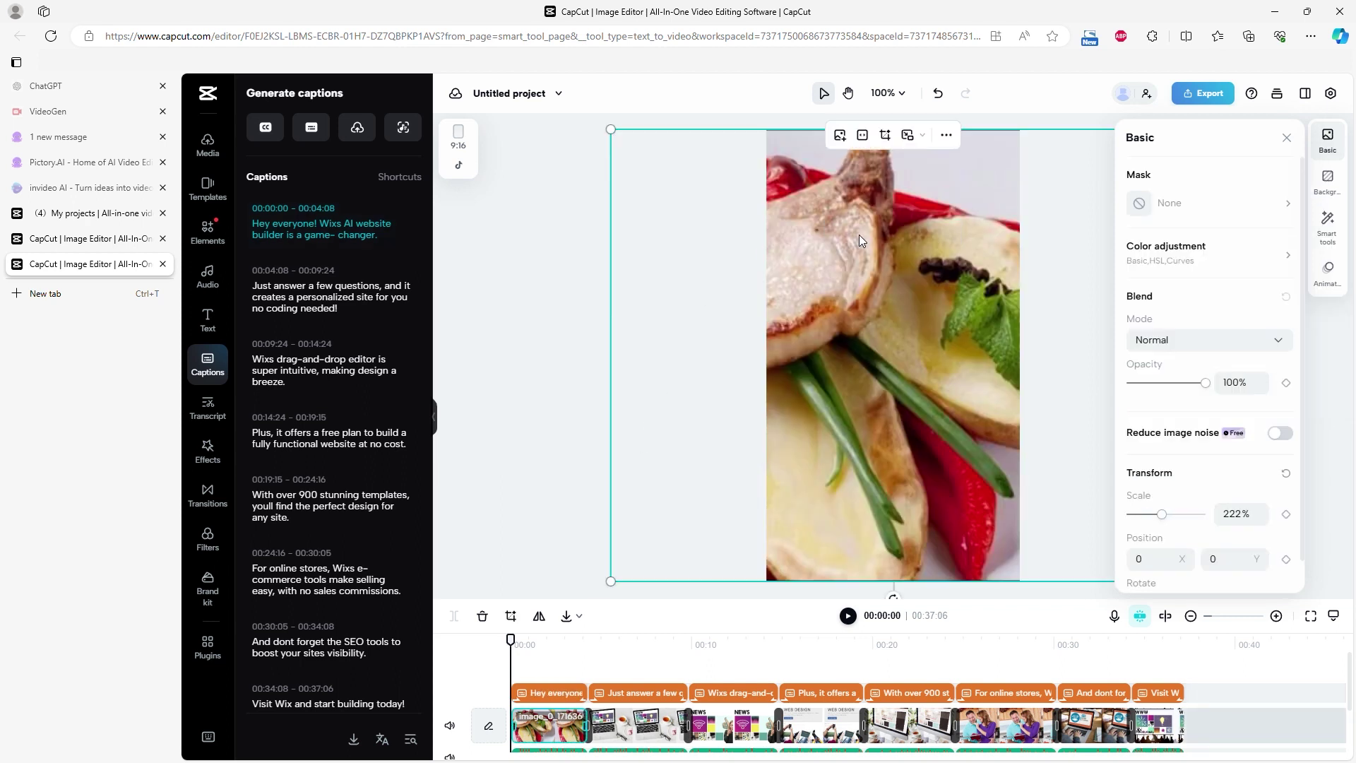
pyautogui.click(861, 234)
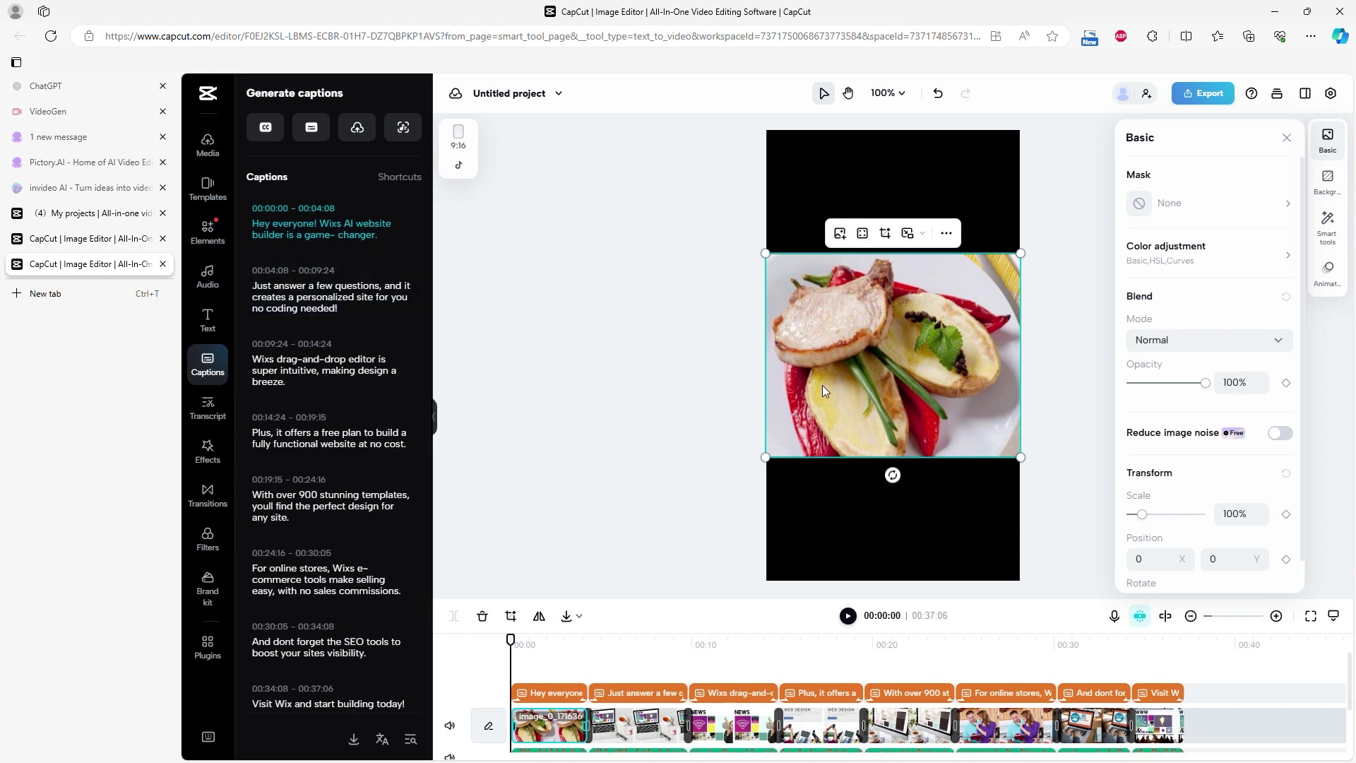
pyautogui.click(208, 145)
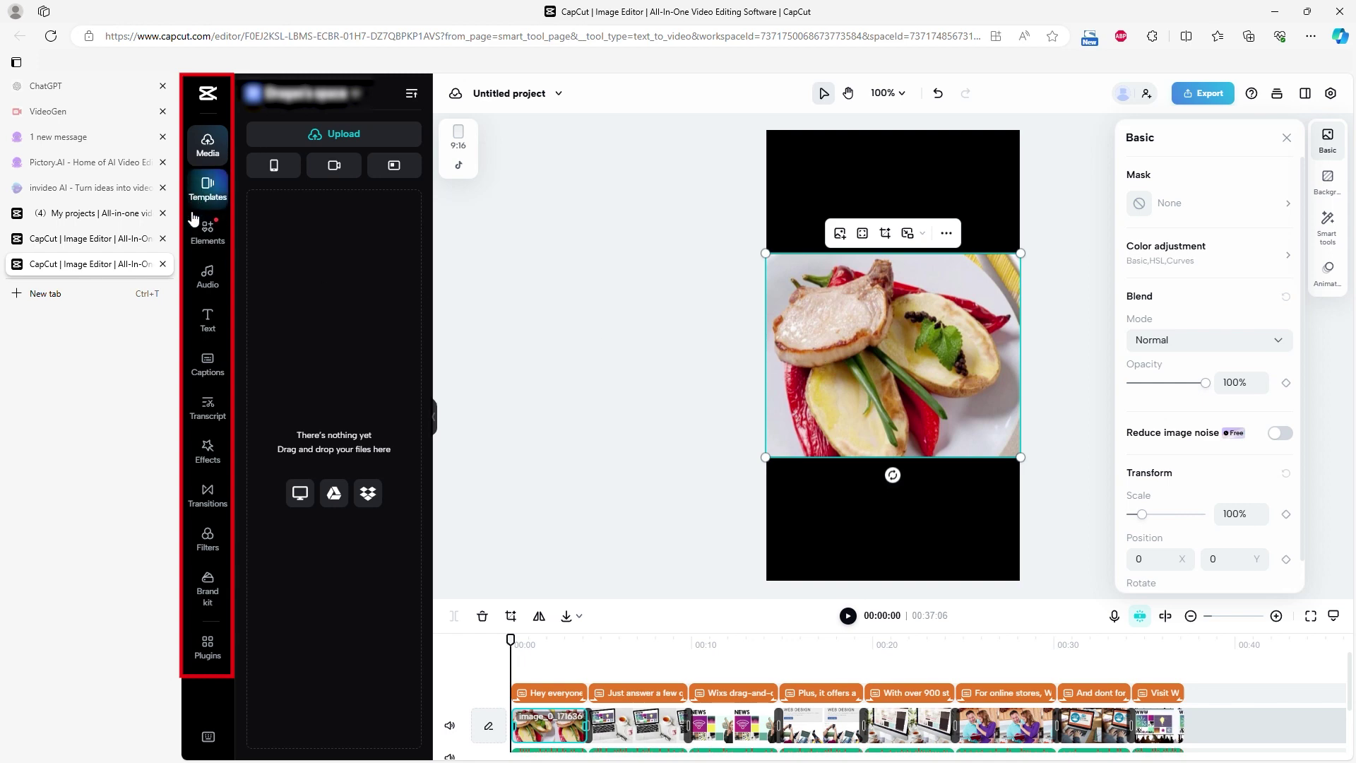
# Browse Templates and Trending transitions, then drop an Overlay transition between two timeline clips.
pyautogui.click(207, 189)
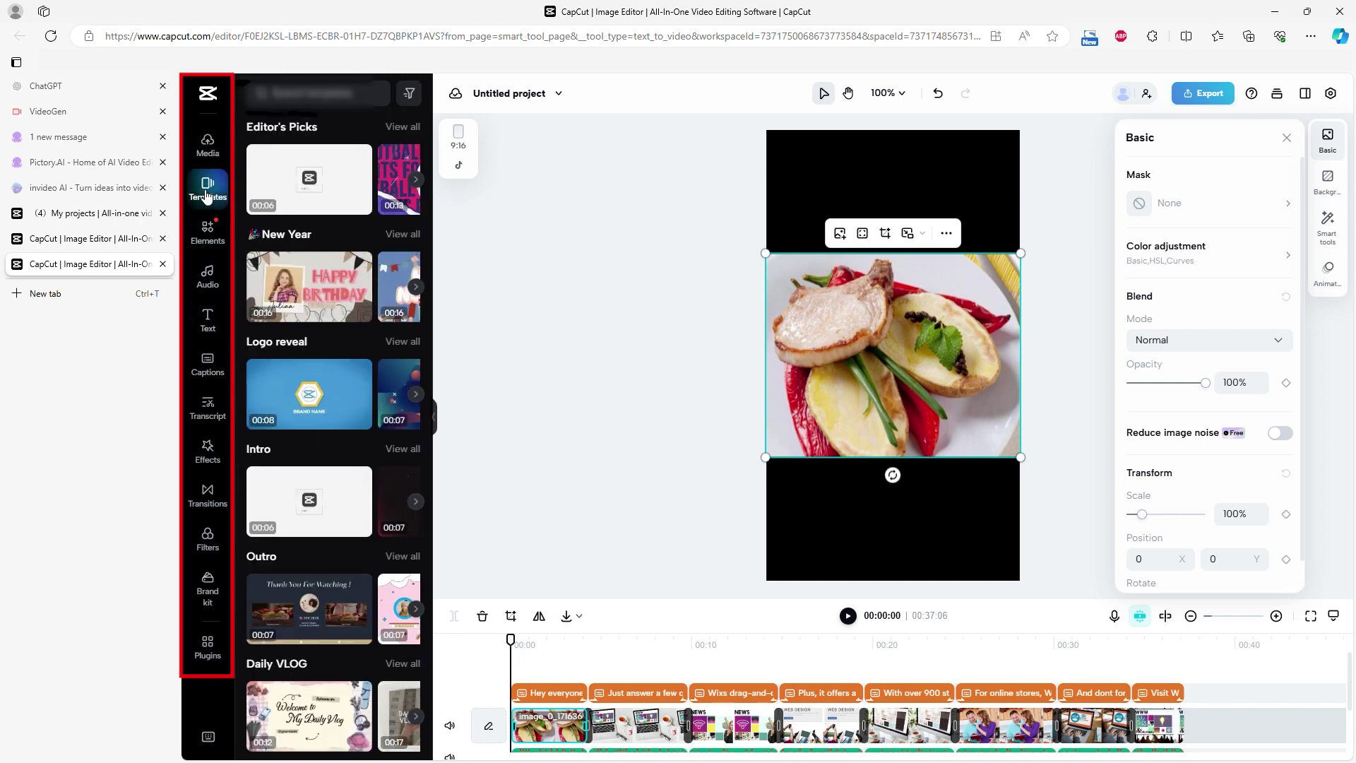
pyautogui.click(214, 487)
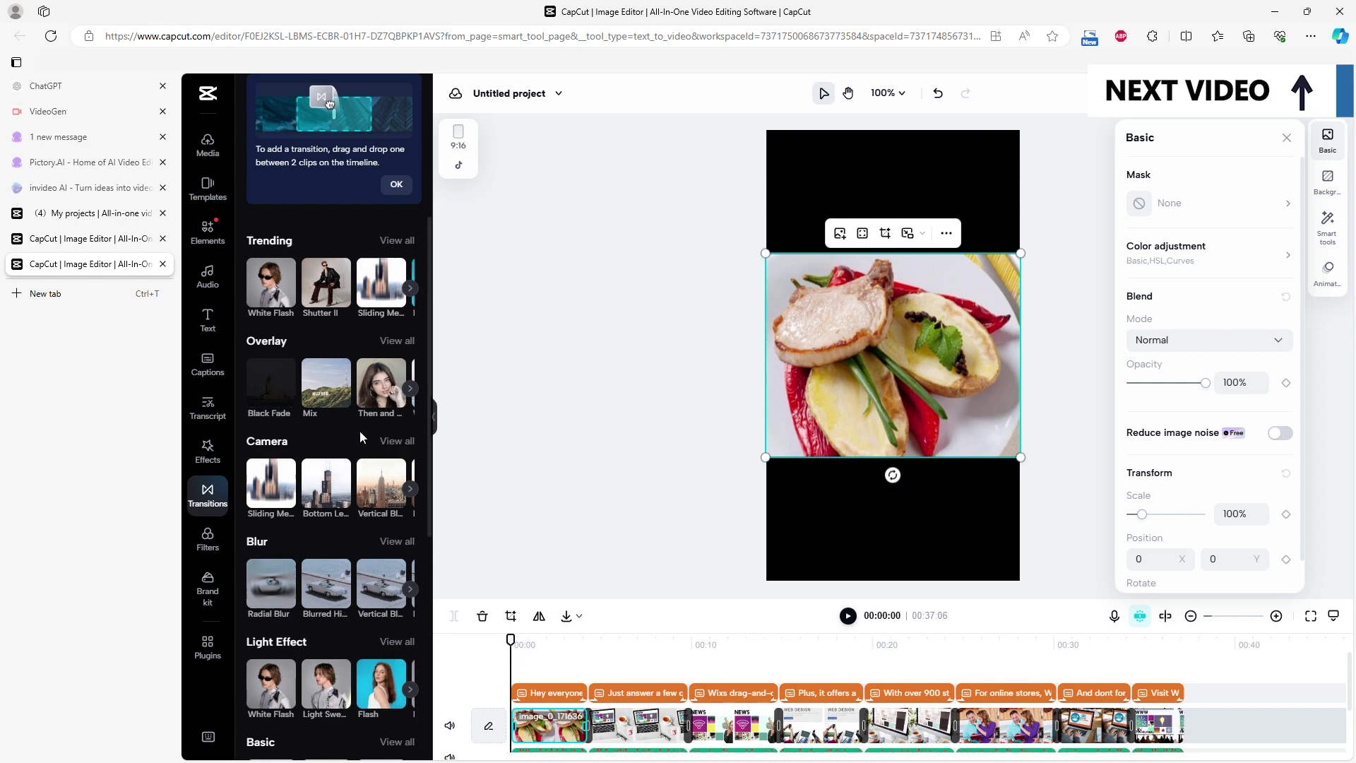
pyautogui.click(409, 288)
pyautogui.moveTo(381, 385); pyautogui.dragTo(569, 734)
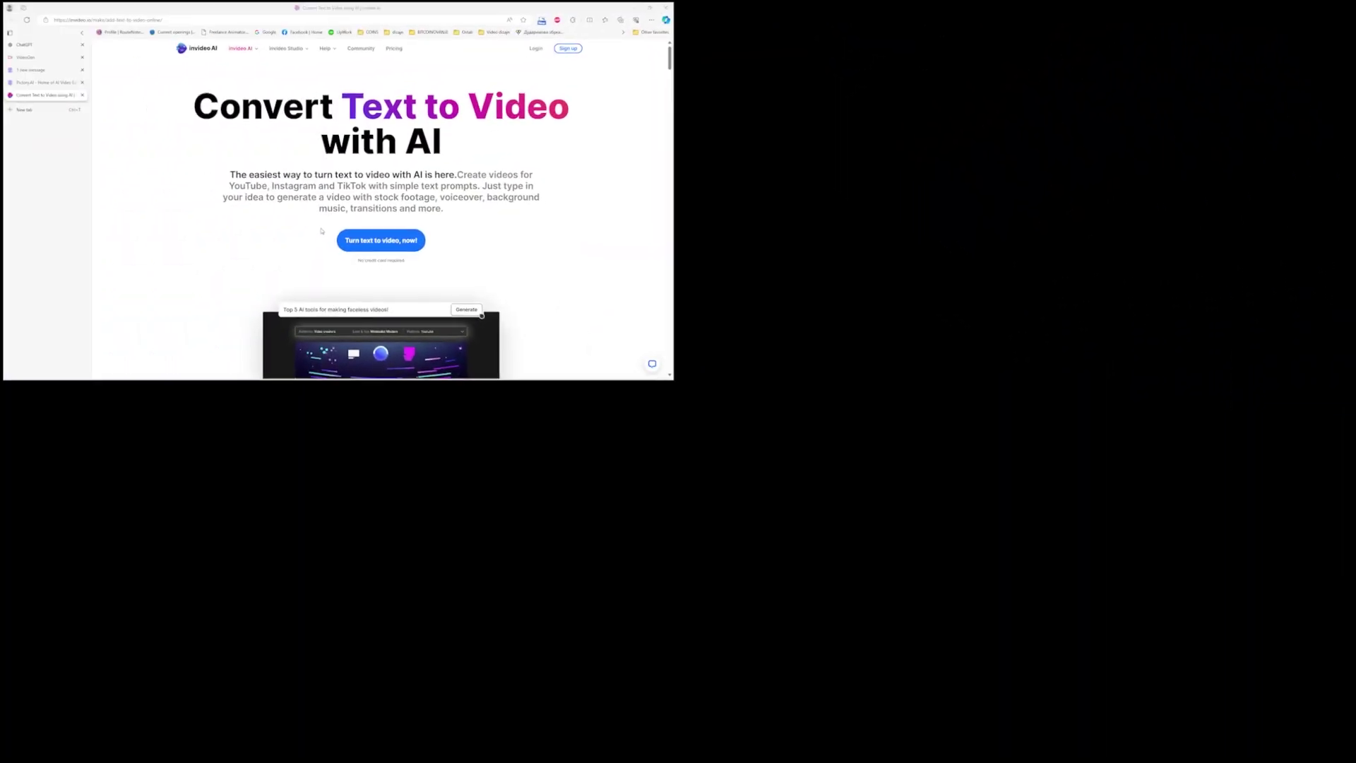